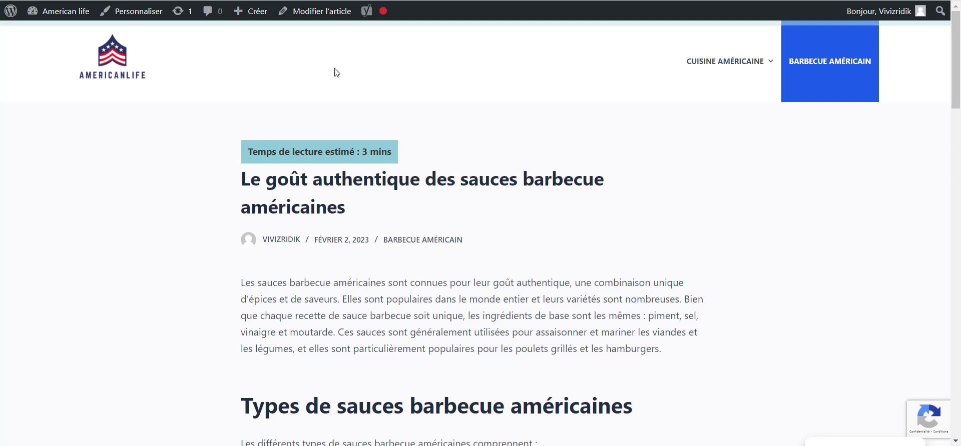
Examine the estimated reading time label and the reading progress bar along the whole barbecue sauce article
scroll(297, 222, down, 12)
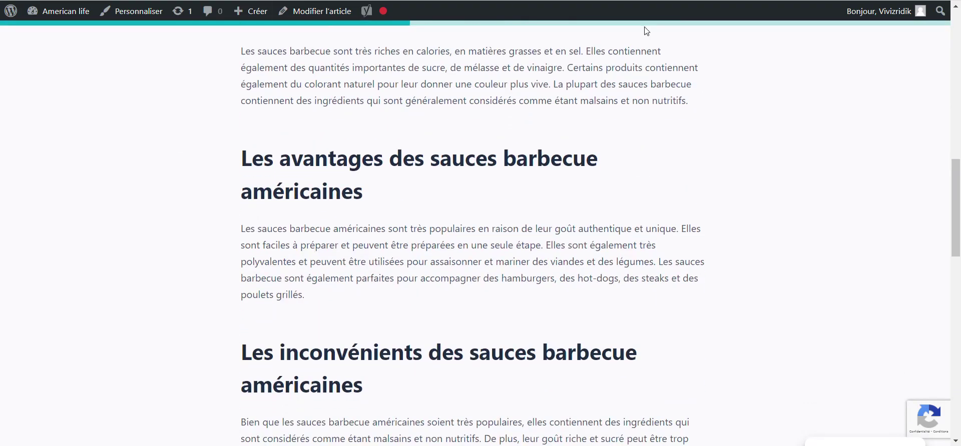
scroll(468, 209, down, 12)
scroll(469, 208, up, 9)
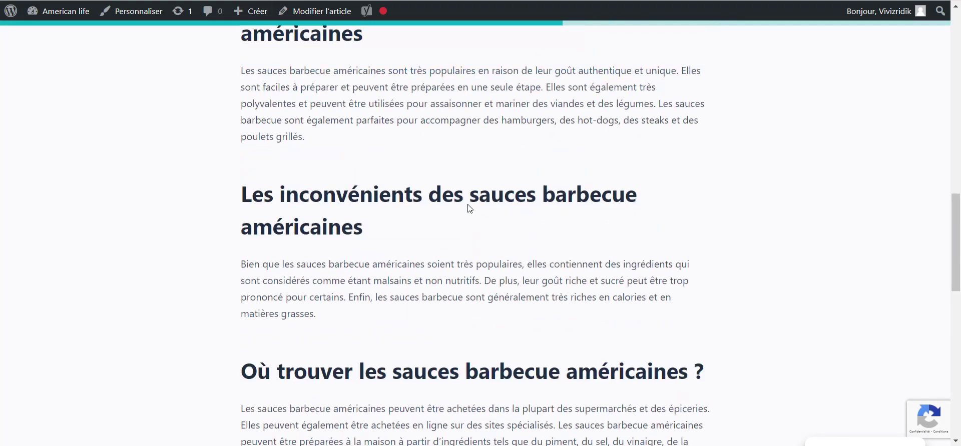
scroll(469, 209, up, 10)
scroll(469, 208, down, 13)
scroll(469, 208, up, 10)
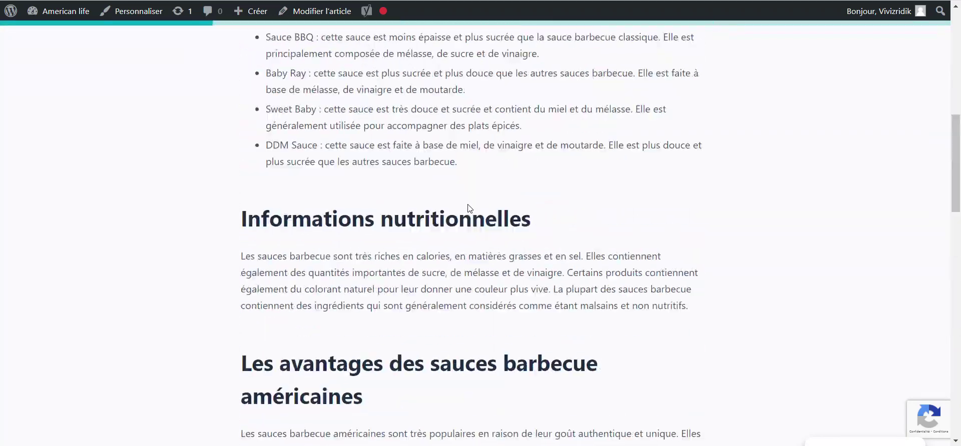
scroll(470, 208, up, 10)
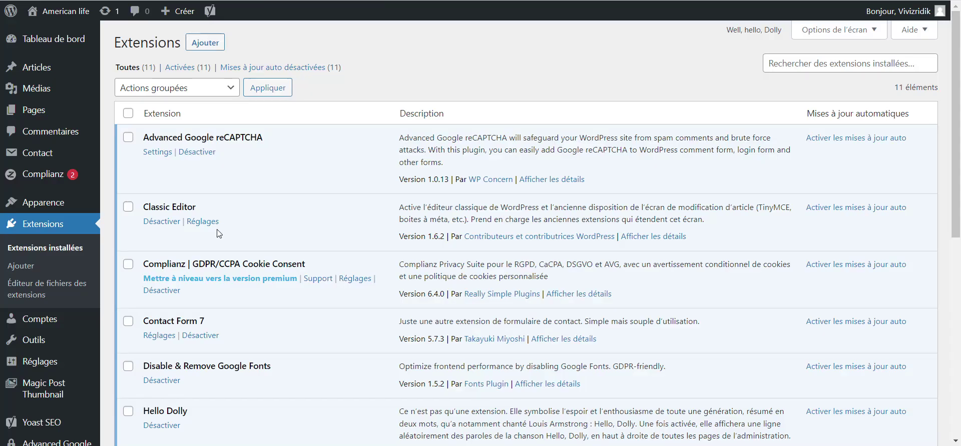
Locate the Read Meter plugin in the list of installed plugins and highlight its name
scroll(261, 271, down, 5)
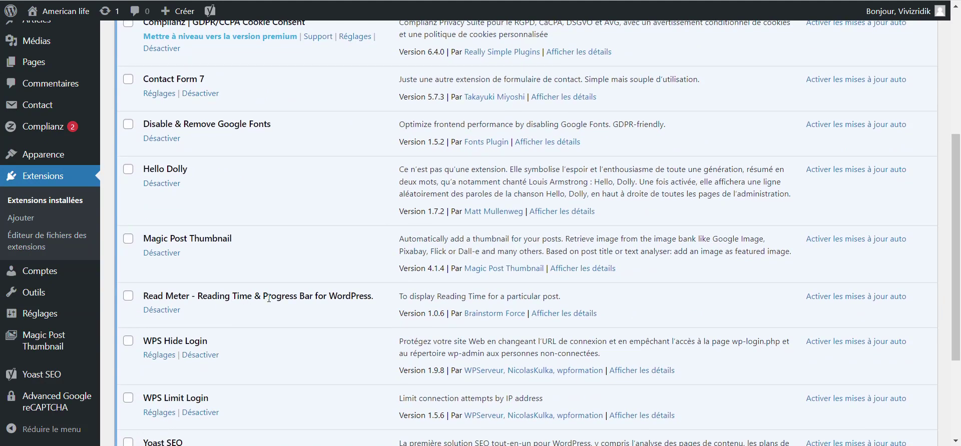
scroll(343, 295, up, 5)
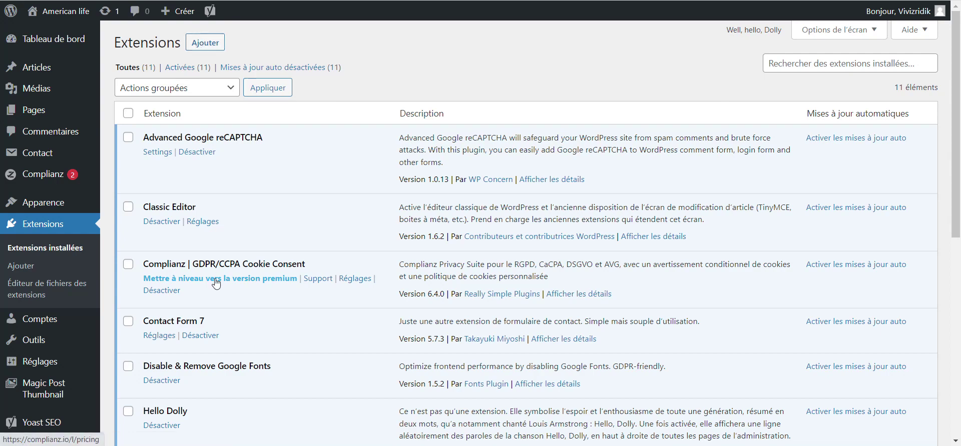
scroll(200, 280, down, 5)
drag(189, 283, 149, 284)
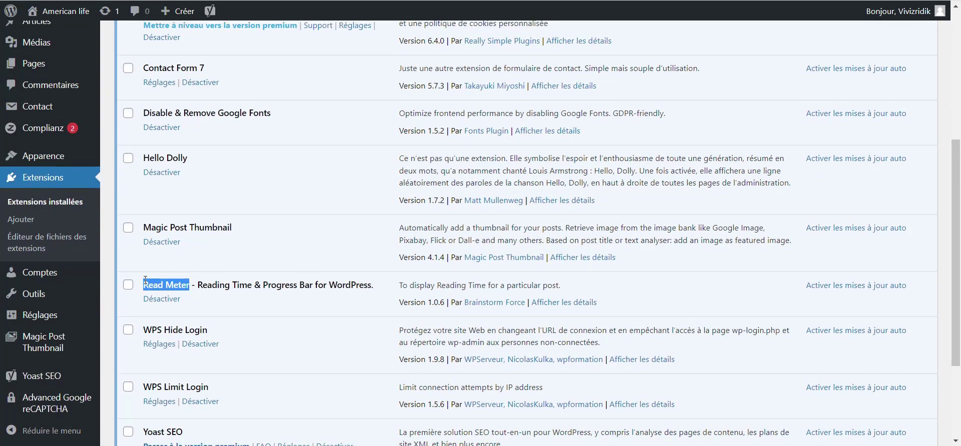
Search the catalogue of plugins available to add for "Read Meter"
scroll(145, 281, up, 5)
click(217, 44)
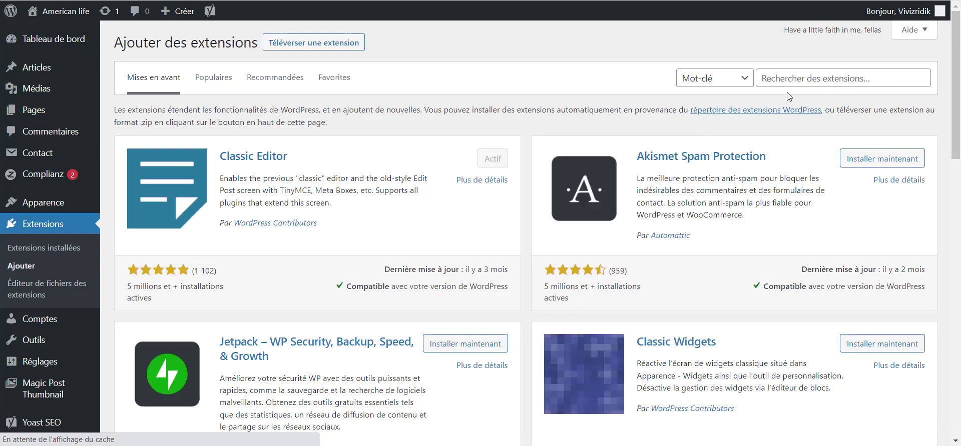
click(792, 79)
text(Read Meter)
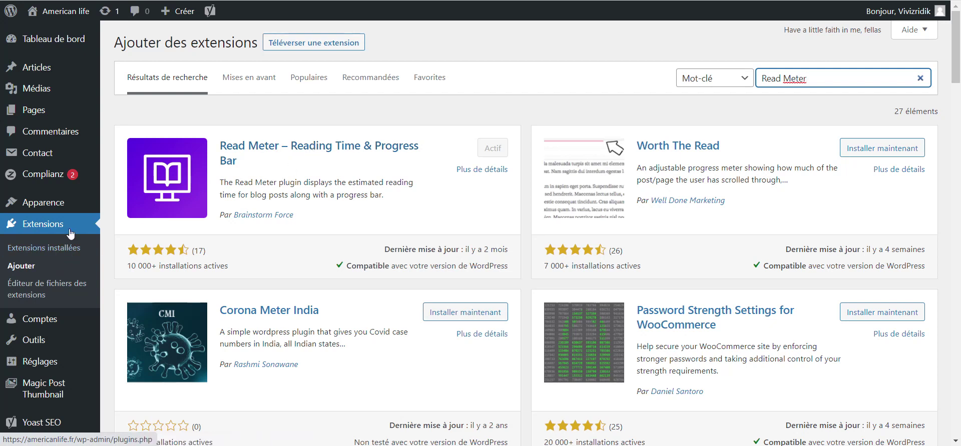
Return to the installed plugins and open the settings page of the Read Meter plugin
click(42, 251)
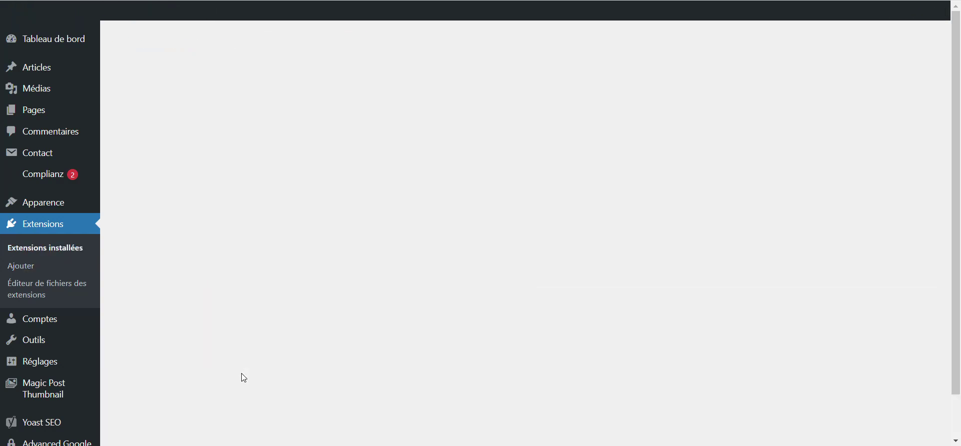
scroll(285, 300, down, 6)
scroll(278, 295, up, 1)
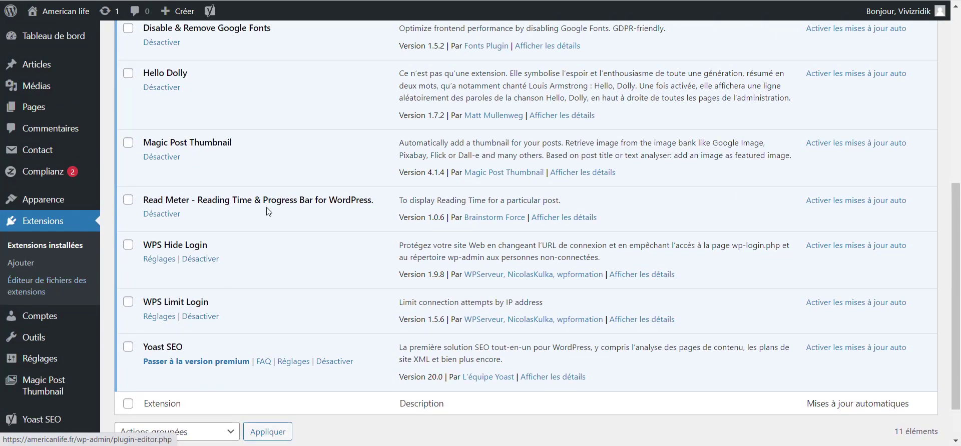
scroll(40, 350, down, 1)
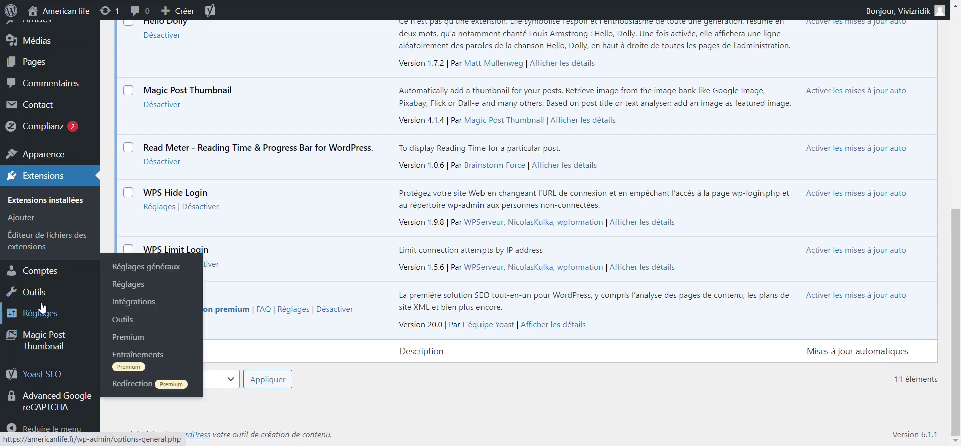
mouse_move(36, 301)
mouse_move(39, 316)
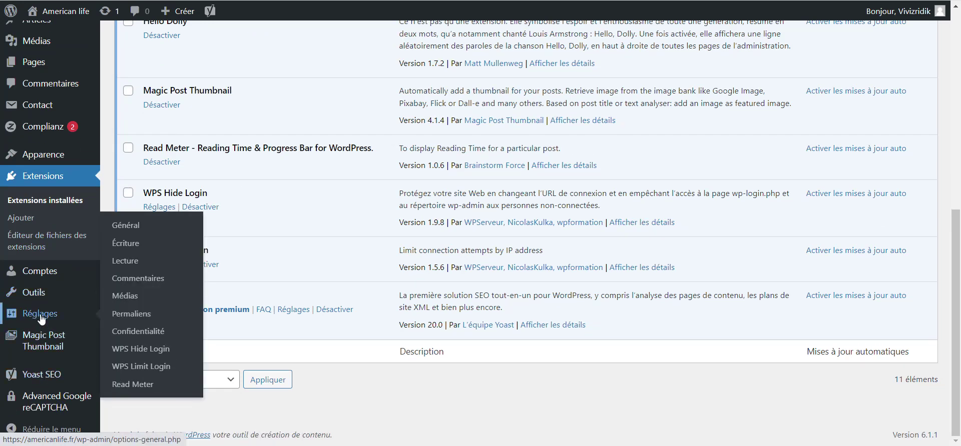
click(143, 385)
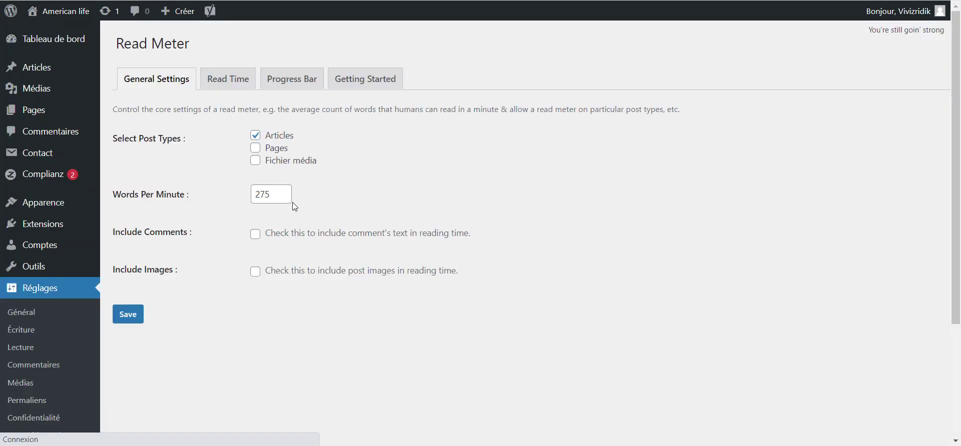
Review Read Meter's general settings and its Read Time display, prefix, postfix, font size and spacing options
scroll(340, 135, down, 1)
scroll(345, 136, up, 1)
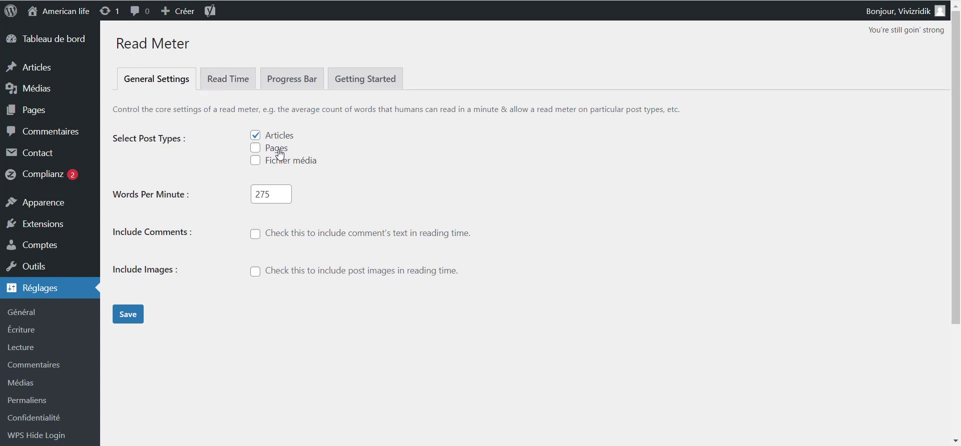
click(231, 76)
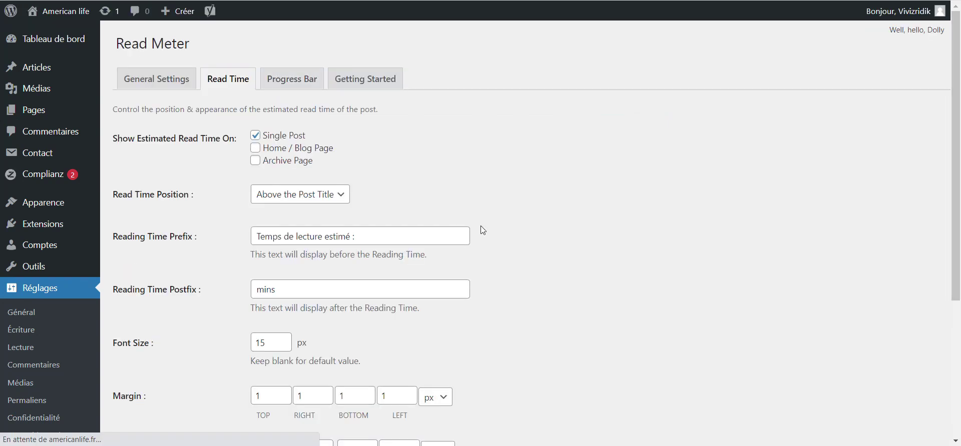
scroll(481, 228, down, 2)
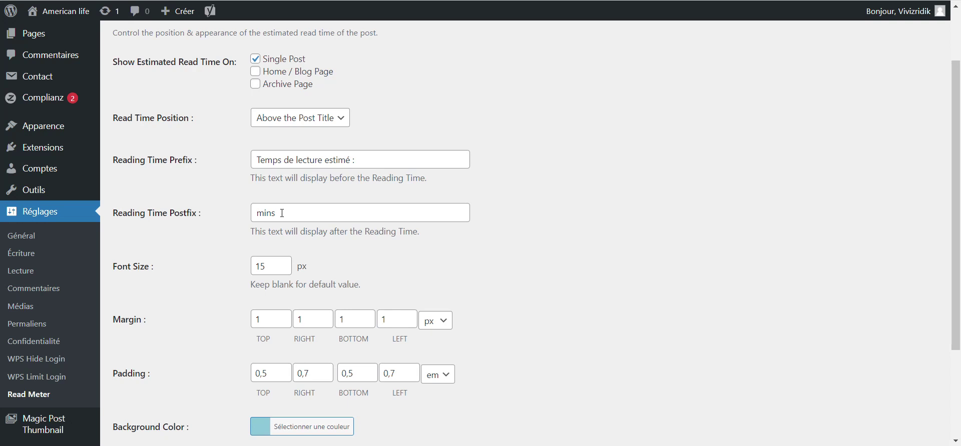
scroll(282, 213, up, 2)
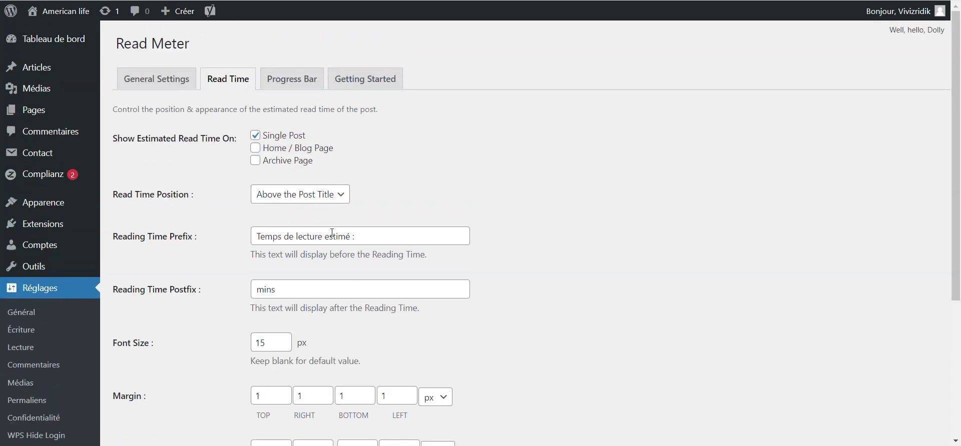
Set the read time position to Below the Post Title and save the Read Time settings
click(336, 197)
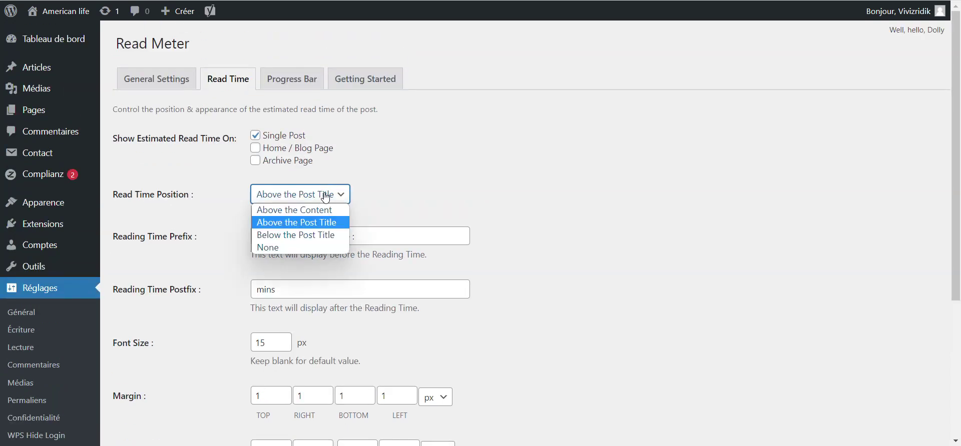
click(298, 222)
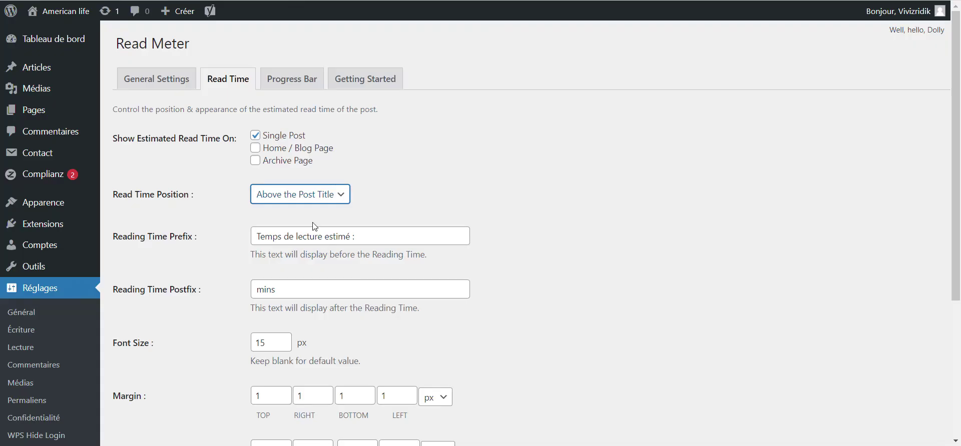
click(310, 198)
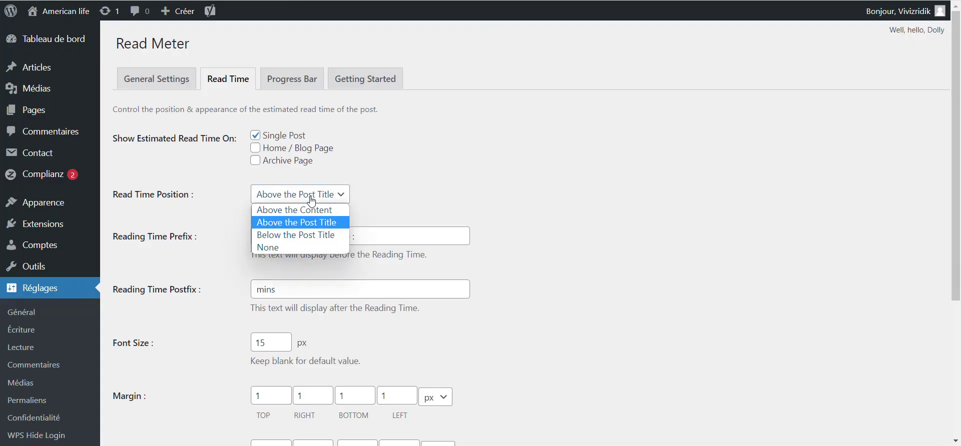
click(308, 235)
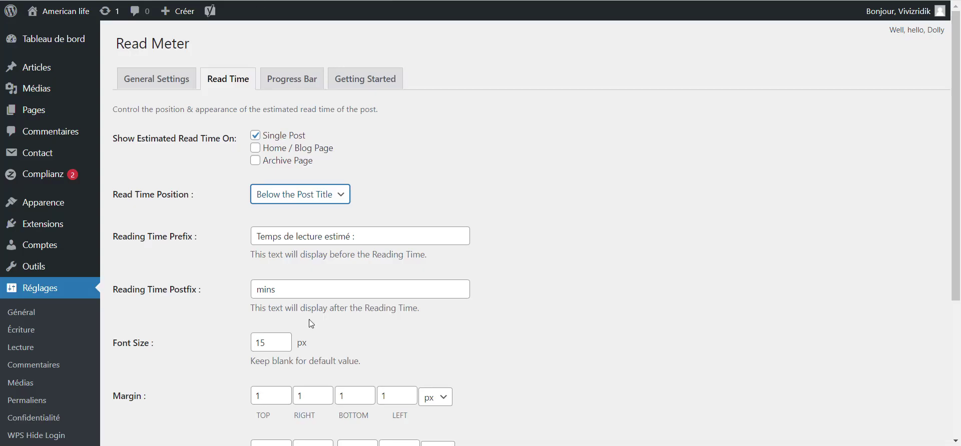
scroll(310, 323, down, 3)
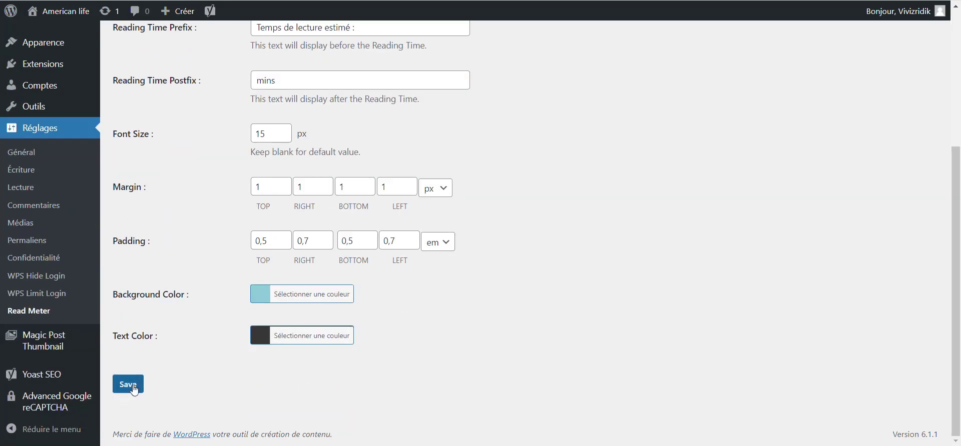
click(135, 386)
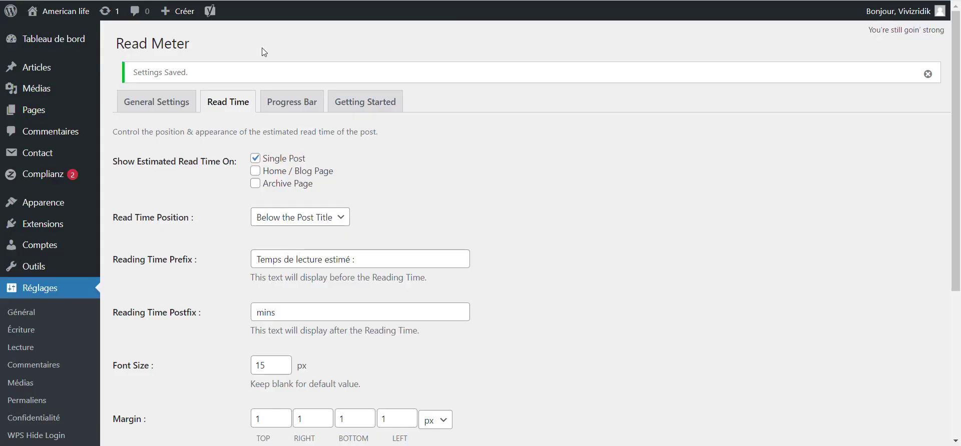
Change the read time position to Above the Content and save the settings
click(325, 217)
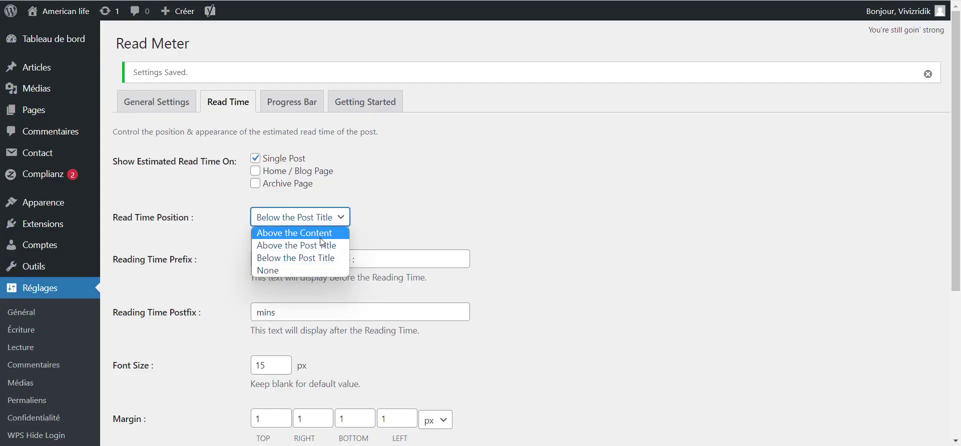
click(314, 233)
scroll(279, 232, down, 2)
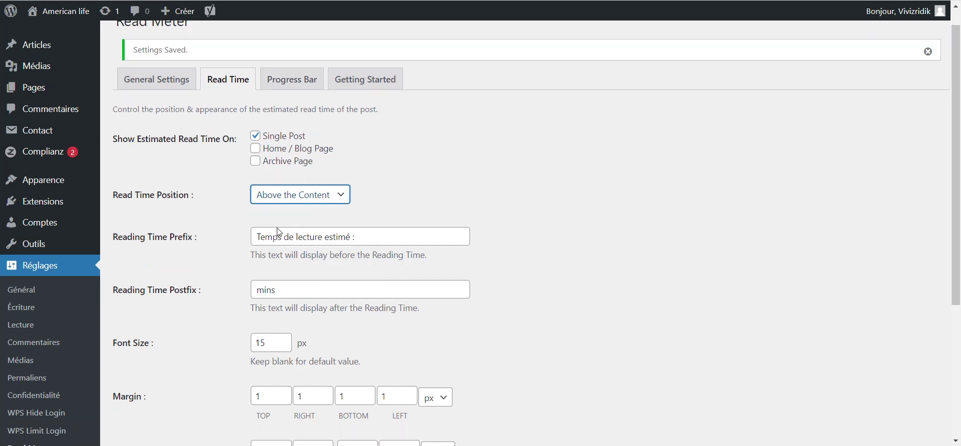
scroll(204, 266, down, 2)
click(128, 385)
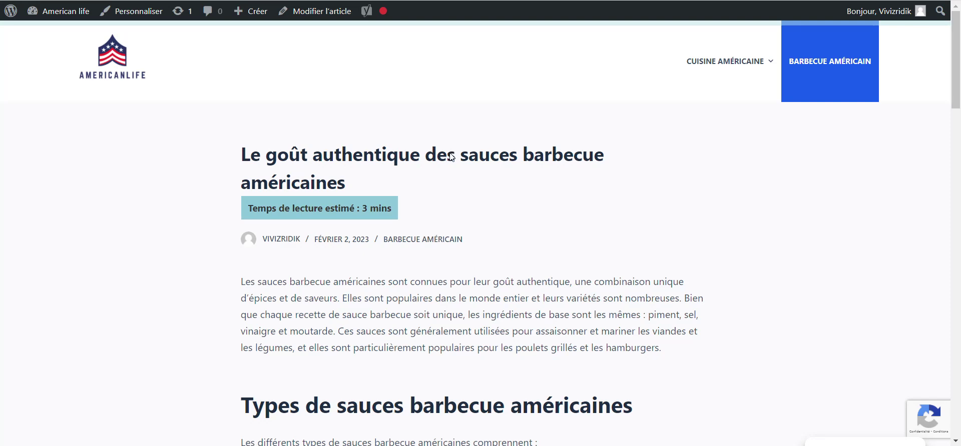
Check on the barbecue sauce article where the reading time label is placed relative to the title and content
scroll(269, 263, down, 2)
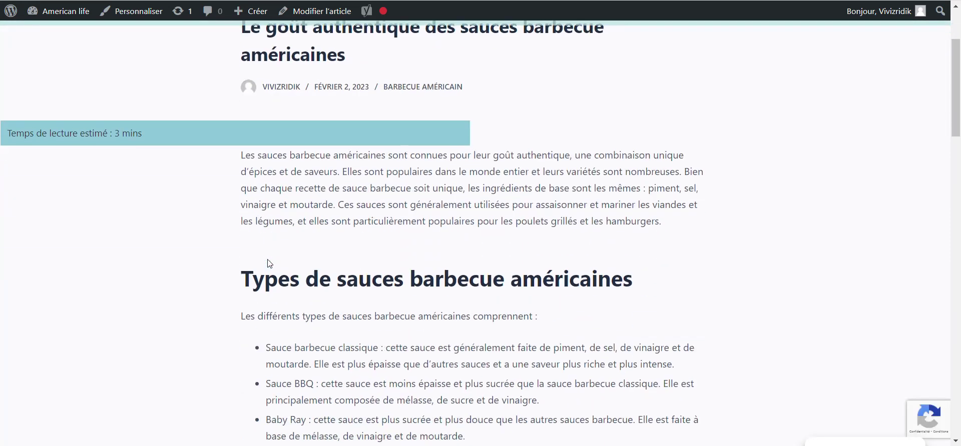
scroll(183, 141, up, 2)
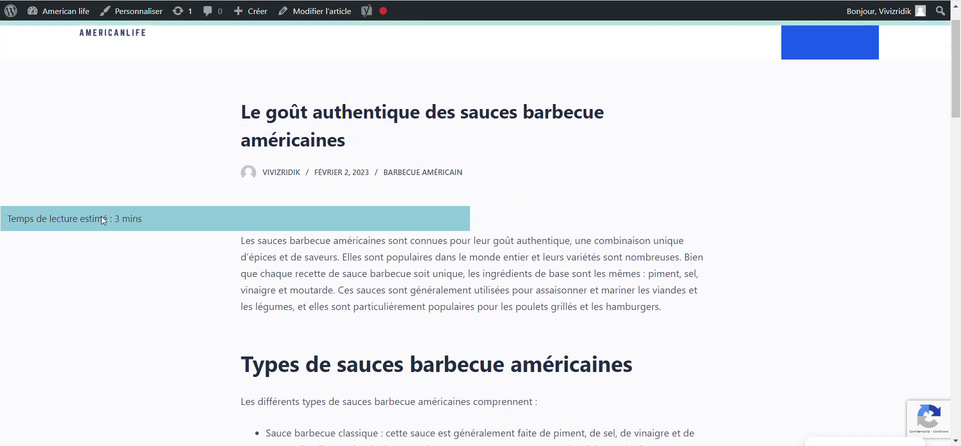
scroll(433, 258, down, 5)
scroll(350, 193, up, 6)
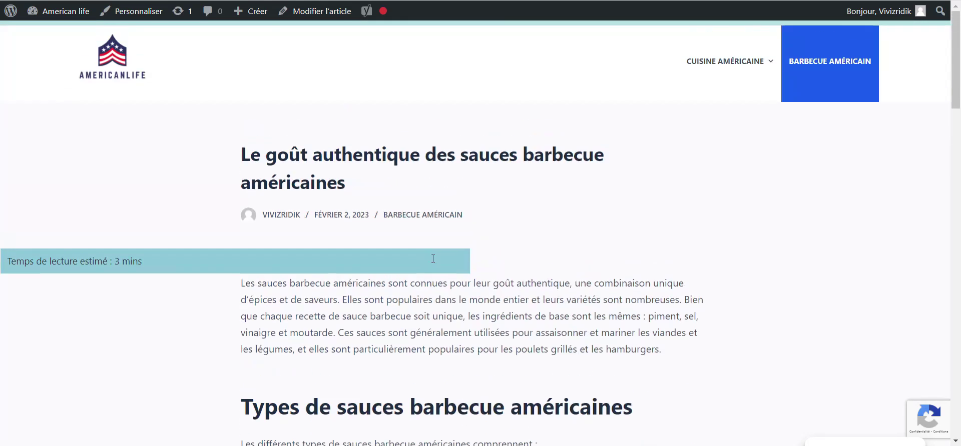
Set the read time position back to Above the Post Title, save it and return to the Read Time settings
key(ctrl+Tab)
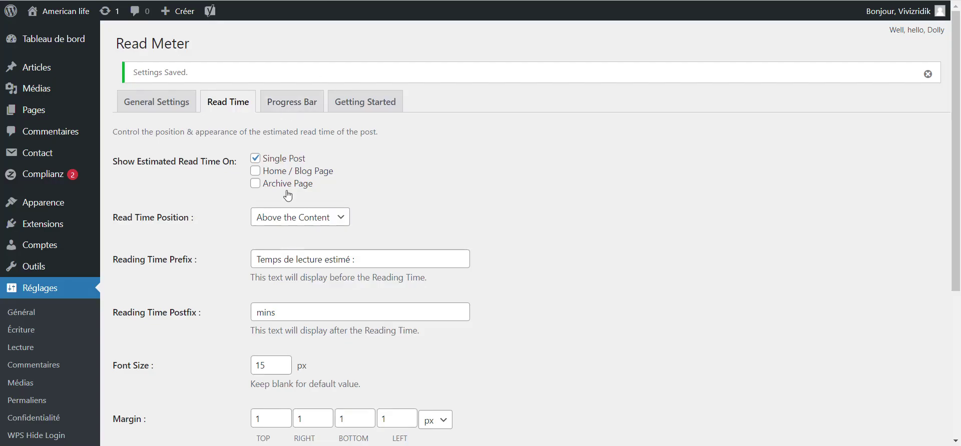
click(299, 221)
click(305, 241)
scroll(441, 223, down, 1)
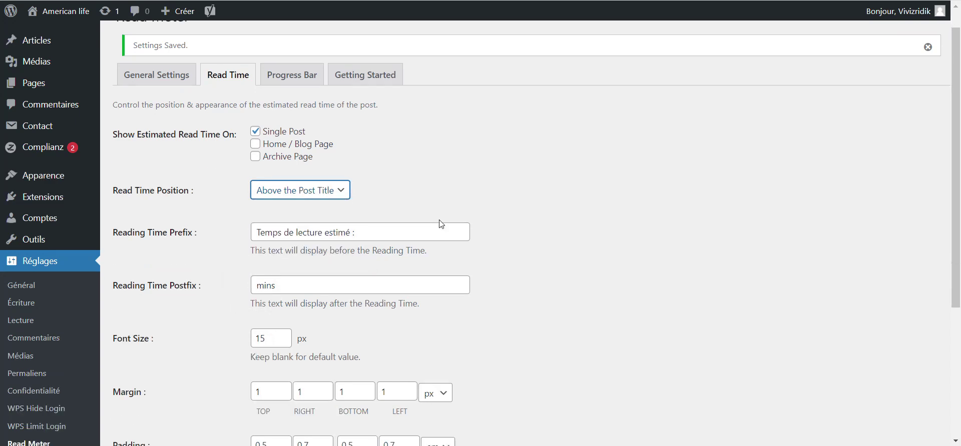
scroll(441, 223, down, 4)
click(130, 386)
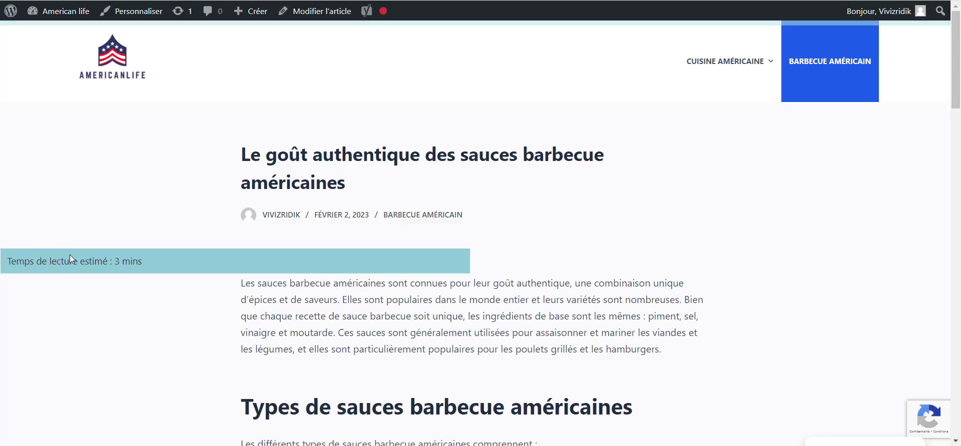
key(alt+Left)
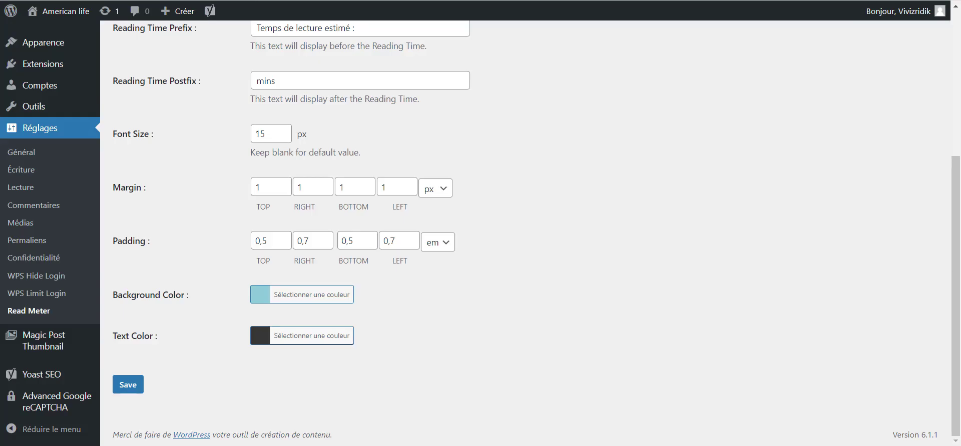
scroll(328, 95, up, 5)
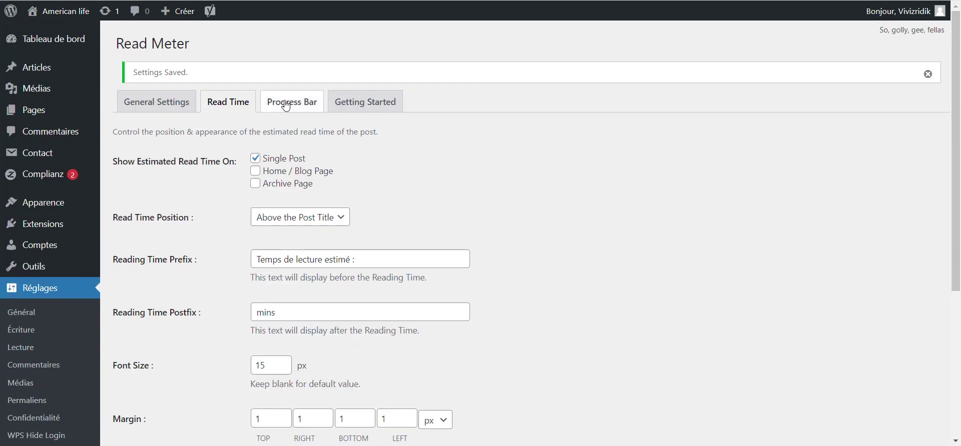
Open the Progress Bar settings and review the available display positions, keeping Top of the Page
click(286, 106)
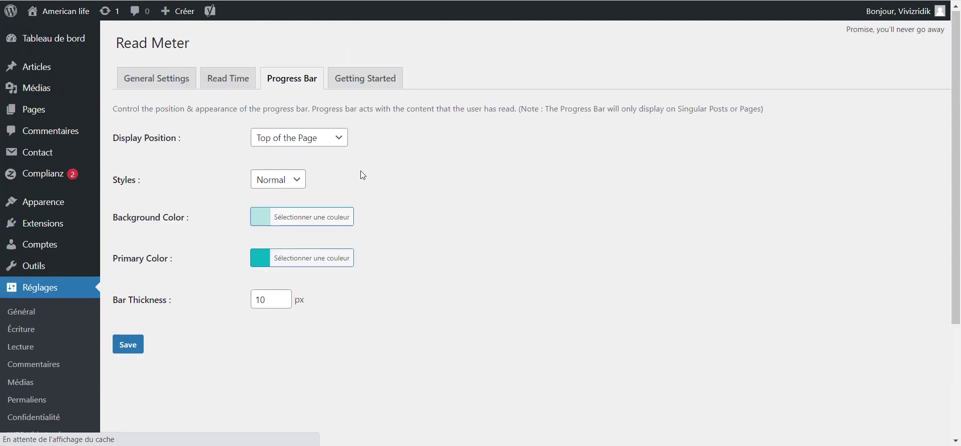
click(299, 140)
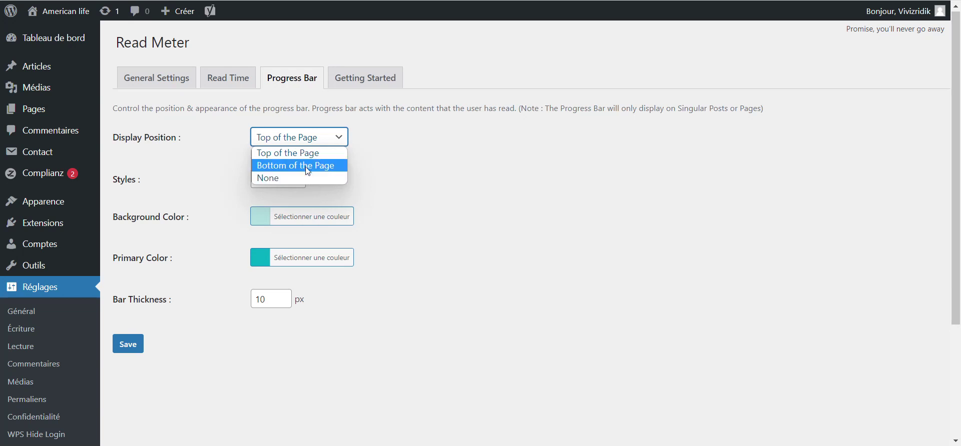
click(403, 162)
Try the Gradient style for the progress bar and switch it back to Normal
click(278, 180)
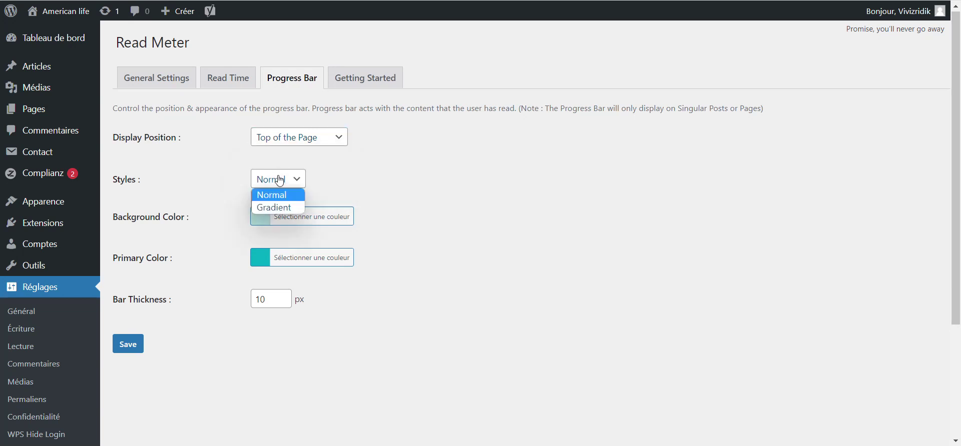
click(282, 207)
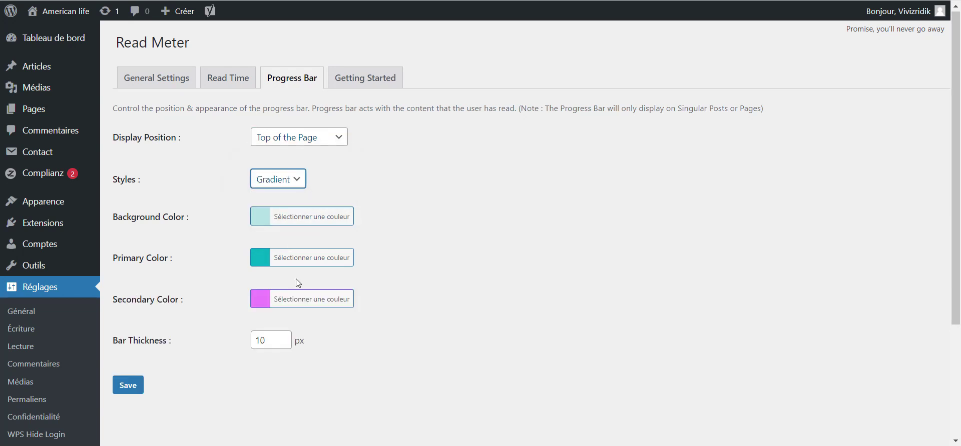
scroll(296, 280, down, 1)
click(294, 155)
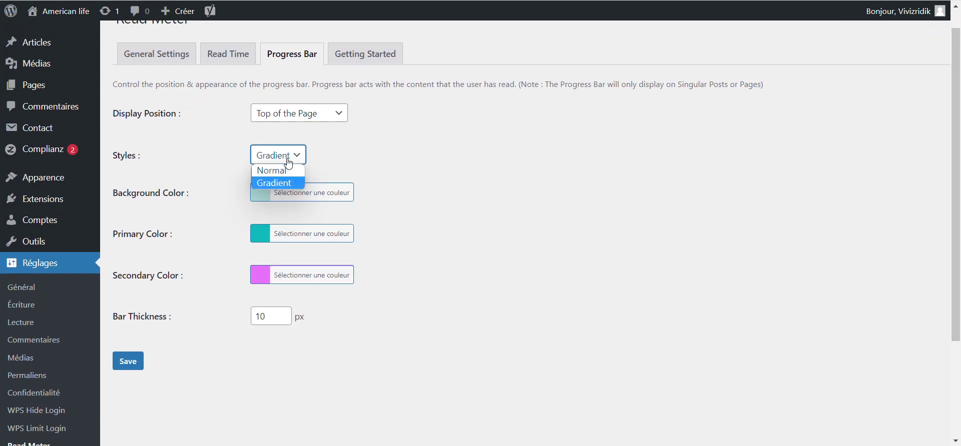
click(280, 169)
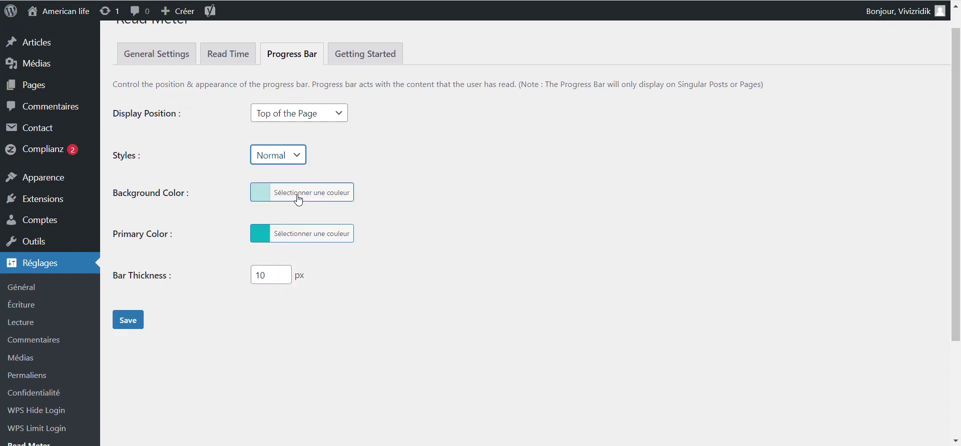
click(299, 199)
click(404, 141)
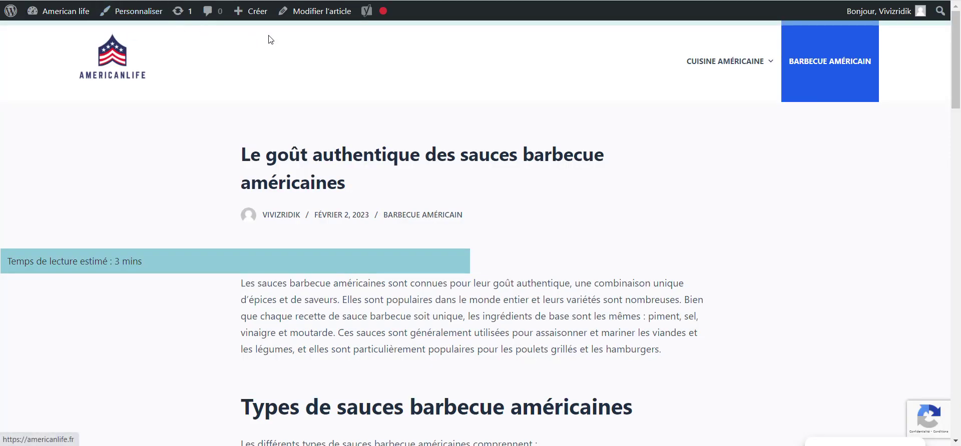
Examine on the barbecue sauce article how the progress bar at the page top follows the reading position
scroll(627, 211, down, 7)
scroll(625, 210, down, 5)
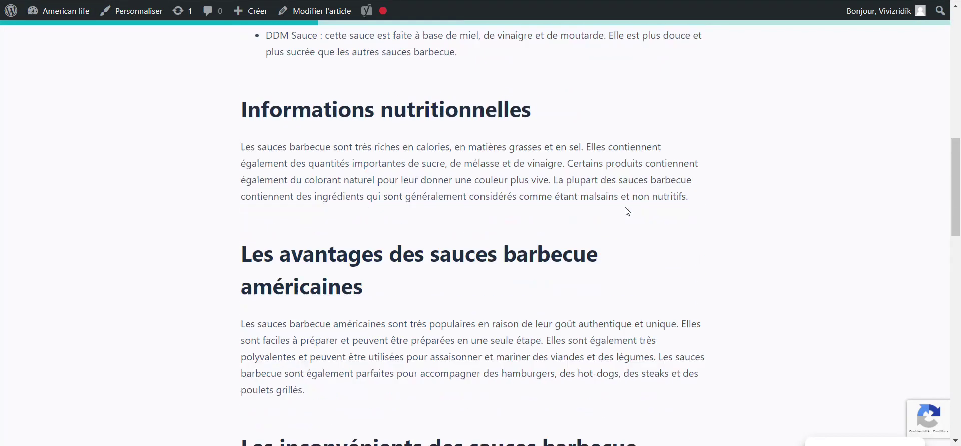
scroll(626, 210, up, 5)
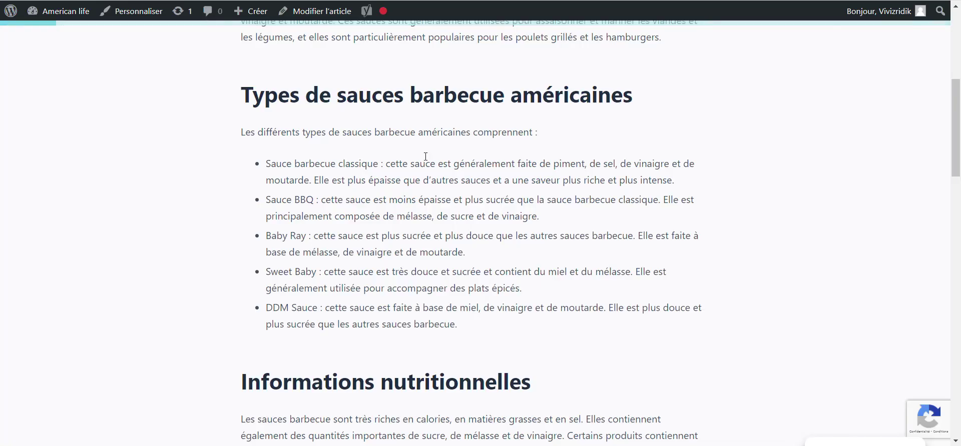
scroll(426, 157, down, 5)
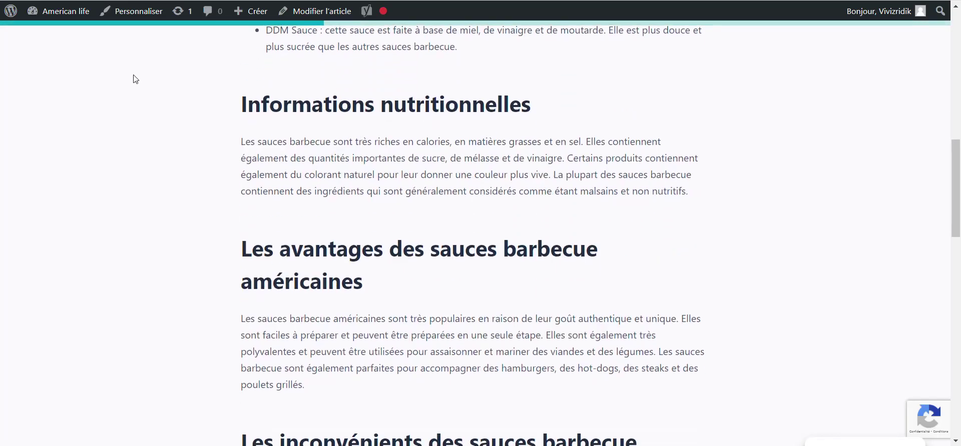
scroll(326, 21, down, 7)
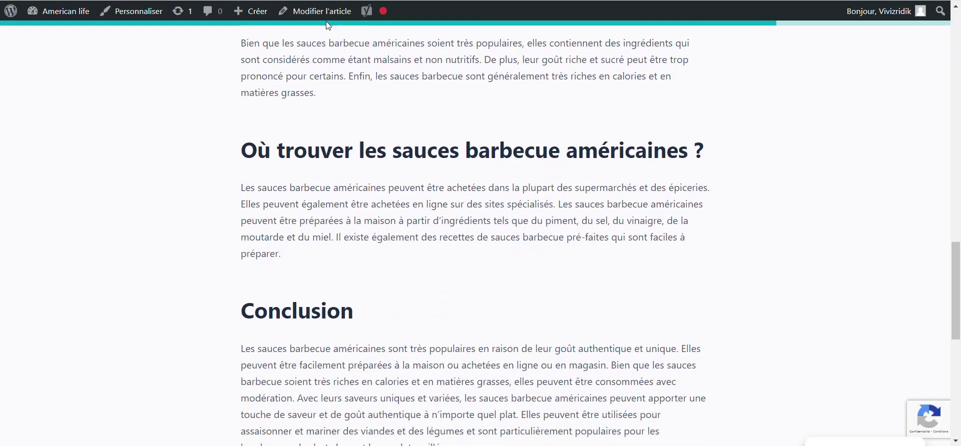
scroll(326, 21, up, 6)
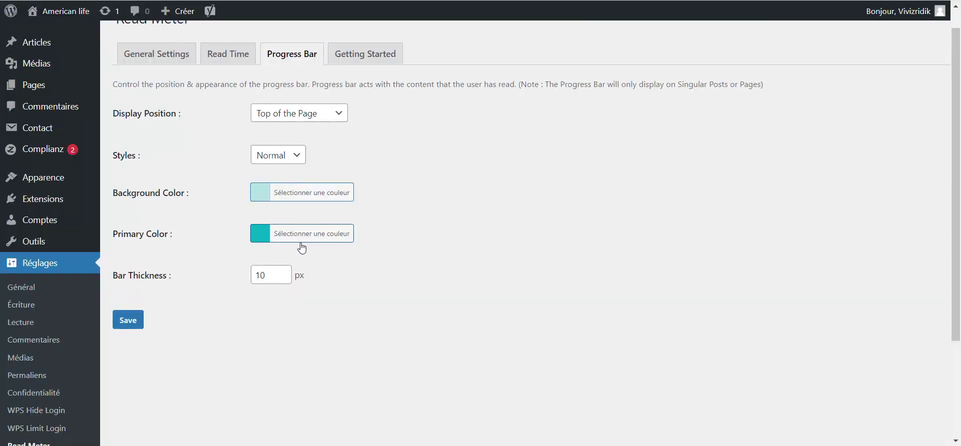
Set the progress bar thickness to 20 px and save the settings
double_click(284, 275)
text(20)
click(121, 322)
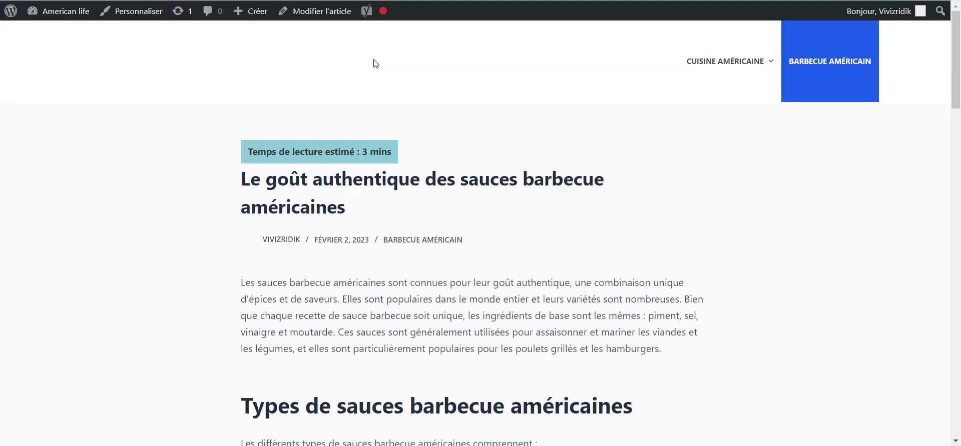
Check the appearance of the thicker progress bar along the whole barbecue sauce article
scroll(375, 60, down, 20)
scroll(501, 54, down, 5)
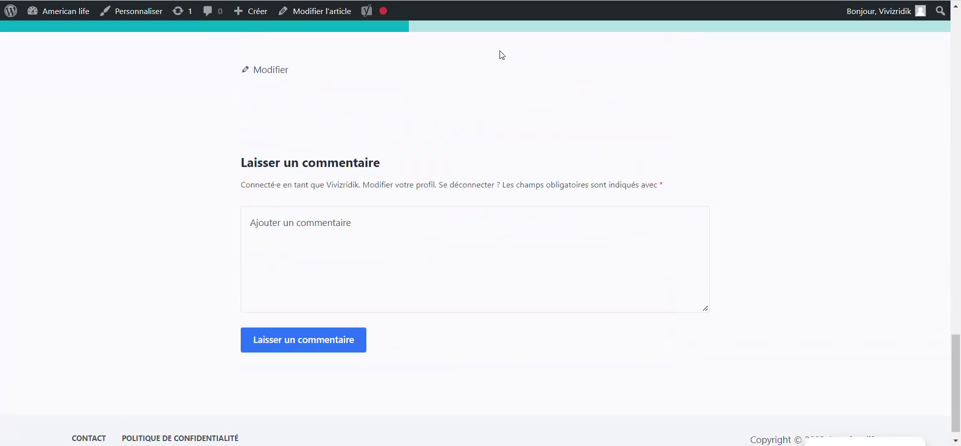
scroll(500, 54, up, 20)
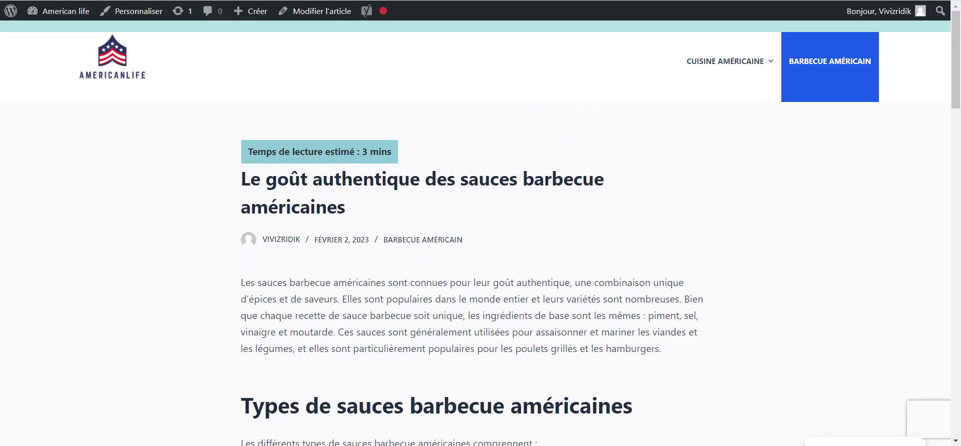
scroll(381, 235, down, 12)
scroll(380, 235, down, 8)
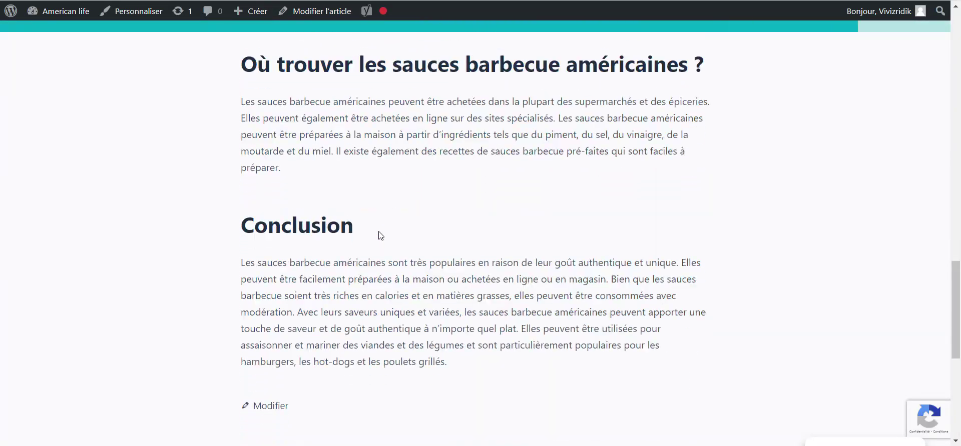
scroll(380, 234, up, 20)
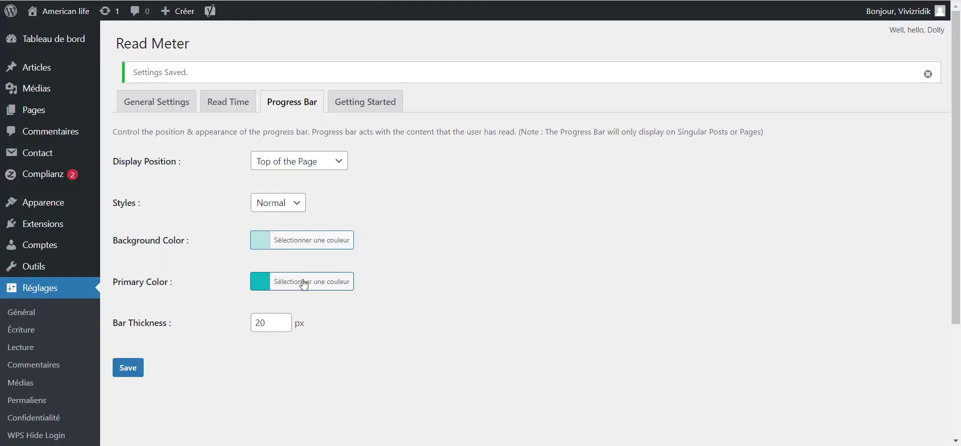
Lower the progress bar thickness to 10 px
click(286, 326)
click(286, 326)
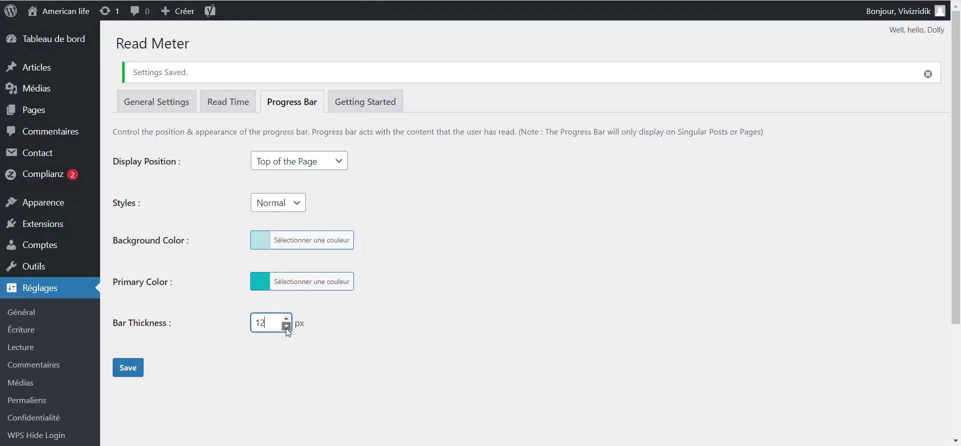
click(286, 326)
click(286, 326)
Change the progress bar style to Gradient and save the settings
click(279, 206)
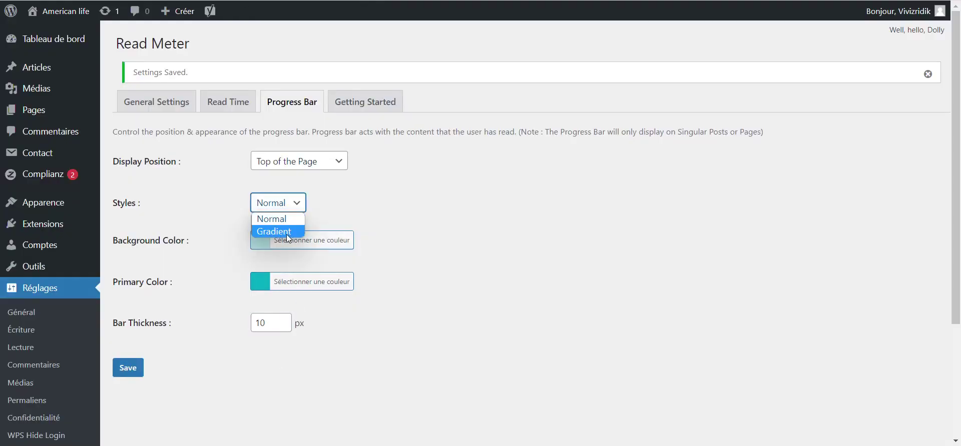
click(288, 234)
scroll(449, 259, down, 2)
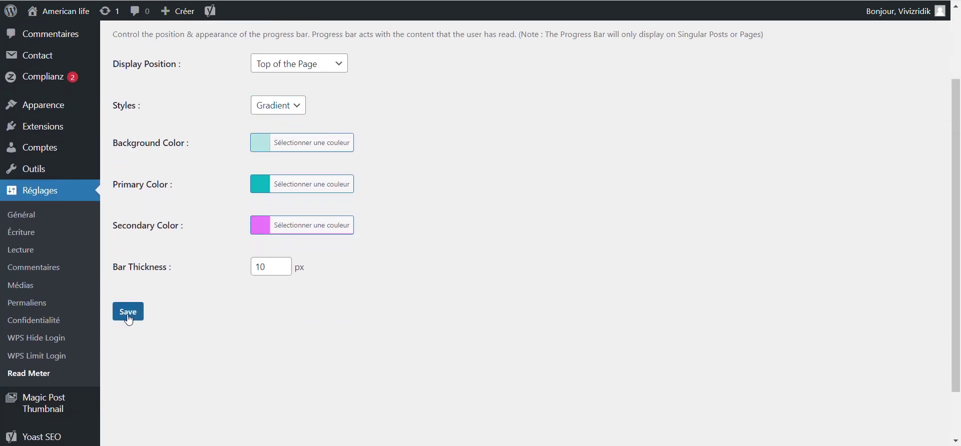
click(128, 313)
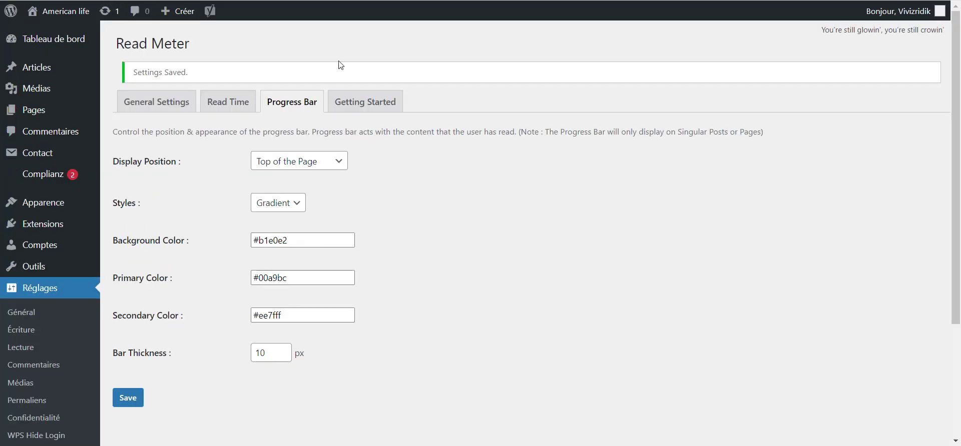
Check on the barbecue sauce article how the gradient progress bar's colours look while reading
key(ctrl+Tab)
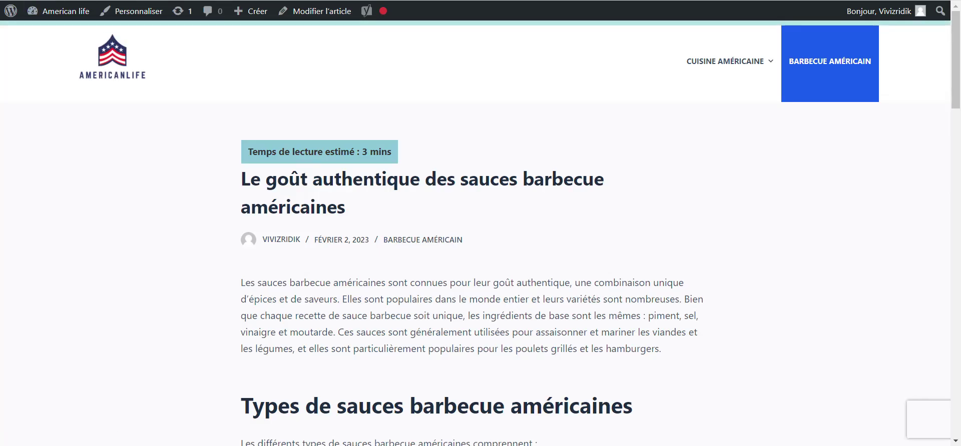
scroll(444, 80, down, 9)
scroll(444, 79, down, 5)
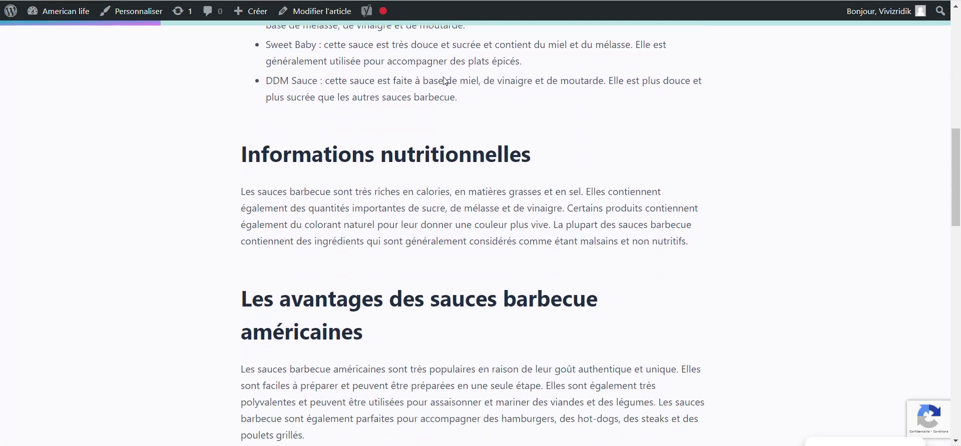
scroll(522, 83, down, 3)
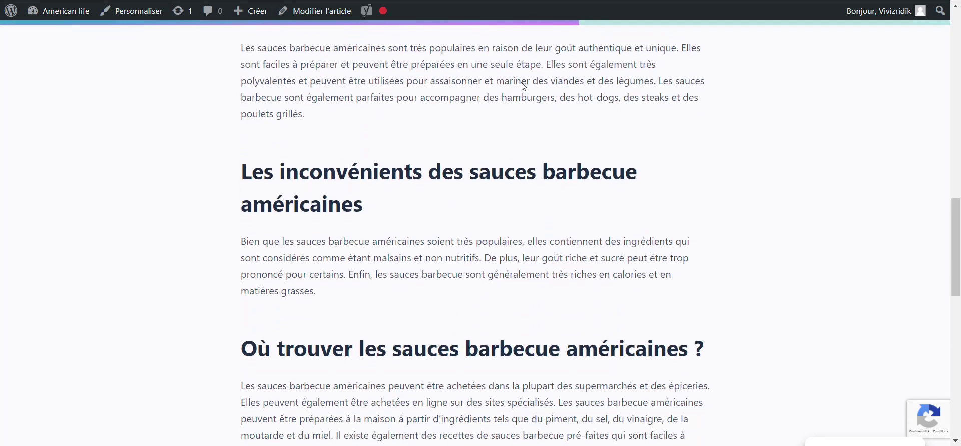
scroll(128, 100, down, 3)
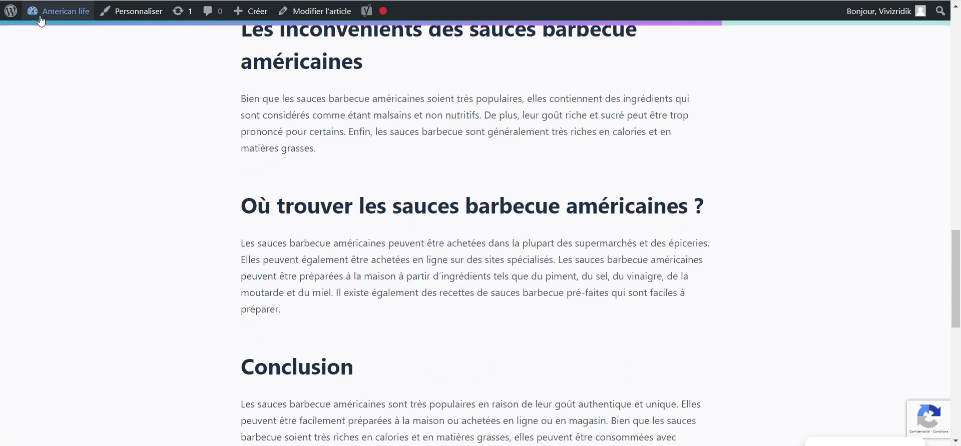
scroll(592, 152, down, 6)
scroll(592, 152, up, 3)
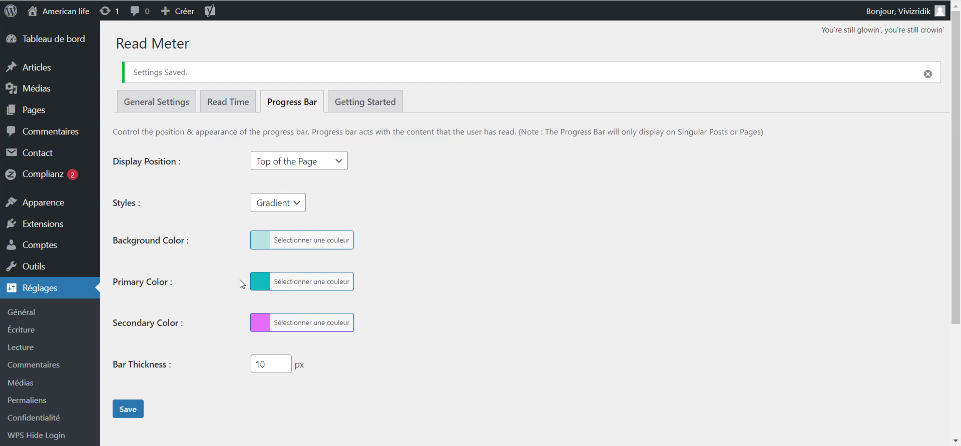
Set the progress bar style back to Normal and save the settings
click(299, 207)
click(278, 216)
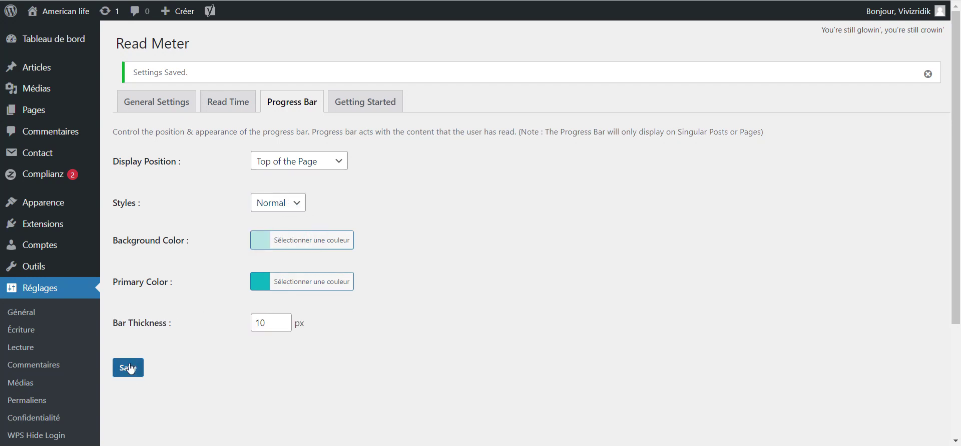
click(129, 368)
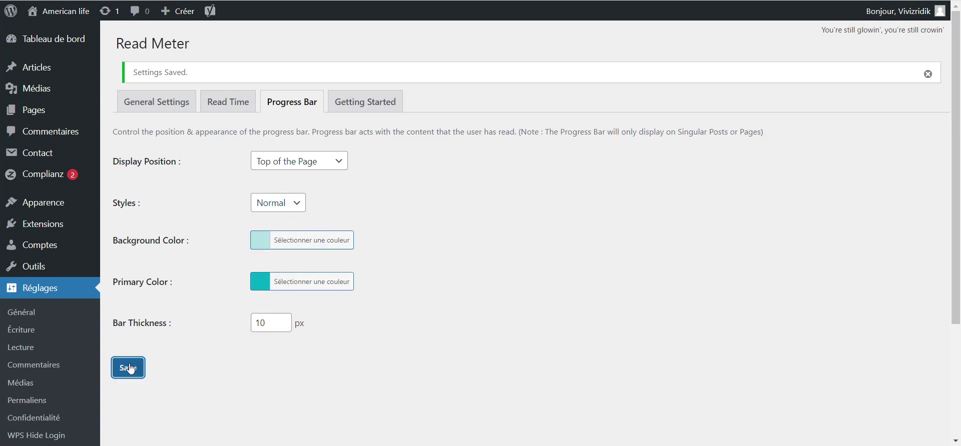
Open the Getting Started instructions and translate the page into French to read the usage steps and shortcode information
click(368, 106)
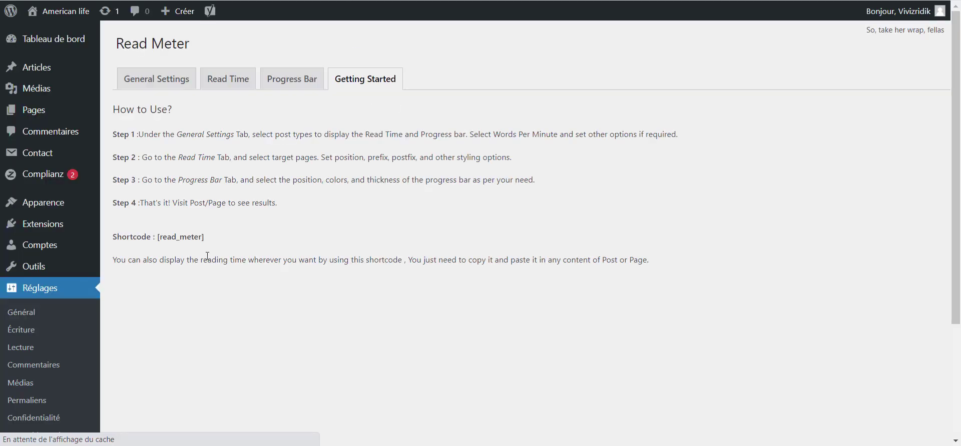
scroll(207, 256, down, 1)
scroll(314, 225, up, 1)
right_click(342, 219)
click(423, 121)
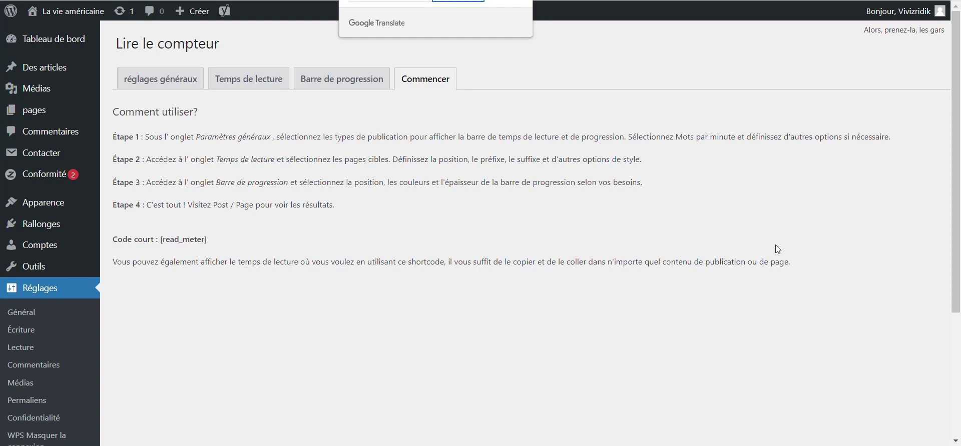
scroll(576, 255, down, 2)
scroll(576, 254, up, 2)
Revisit the Progress Bar settings, and review the post types and reading options in the General Settings
click(369, 81)
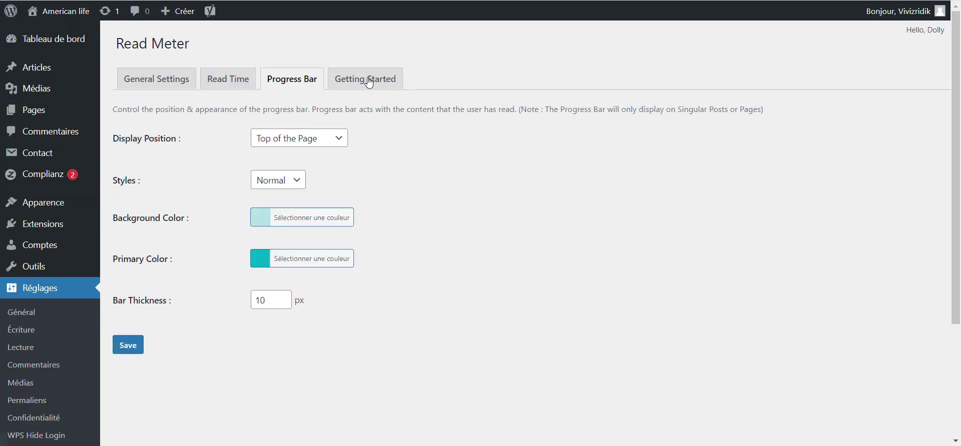
click(171, 90)
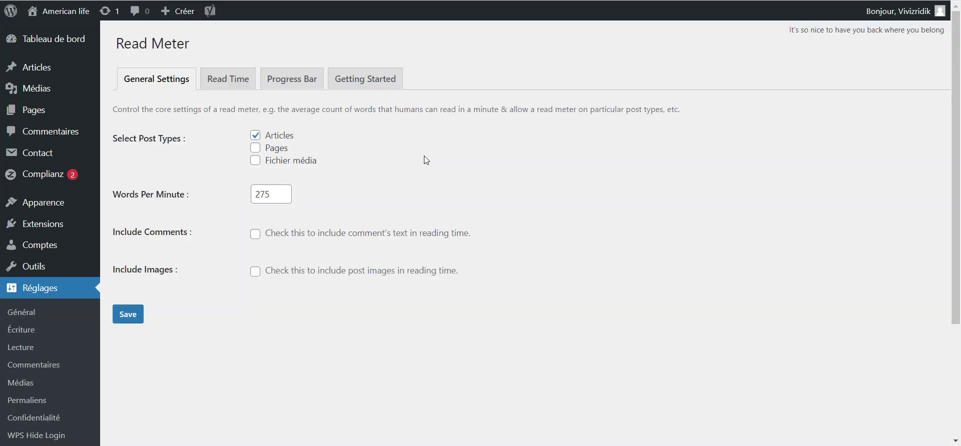
scroll(125, 328, down, 3)
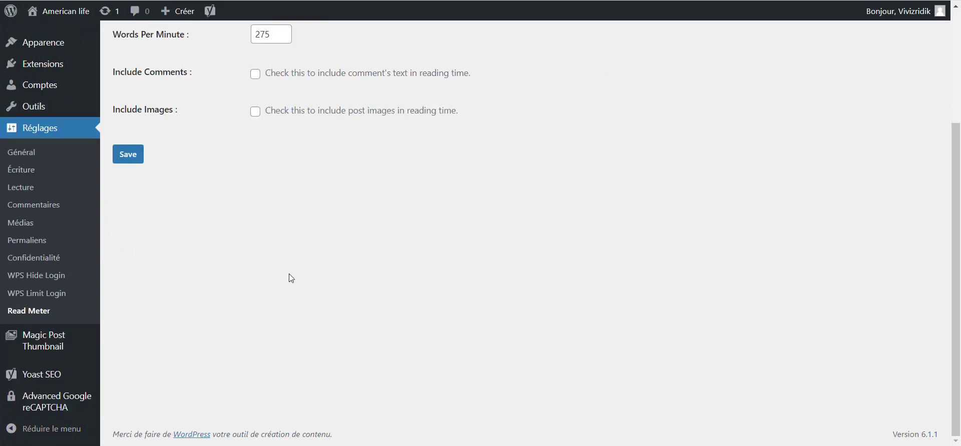
scroll(290, 278, up, 3)
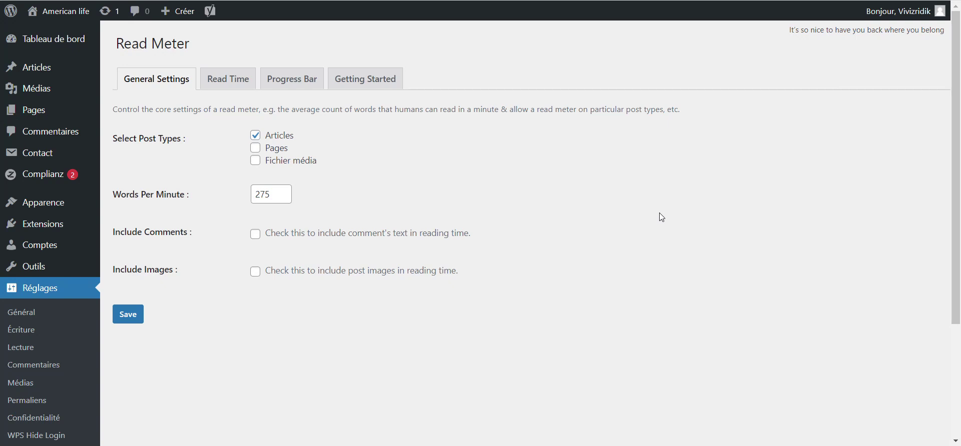
scroll(661, 217, down, 2)
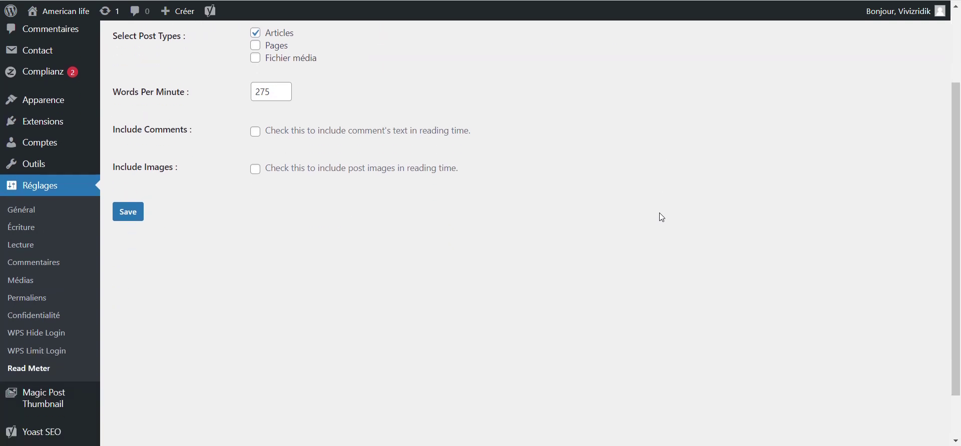
scroll(661, 217, up, 2)
scroll(662, 217, down, 1)
scroll(661, 218, down, 1)
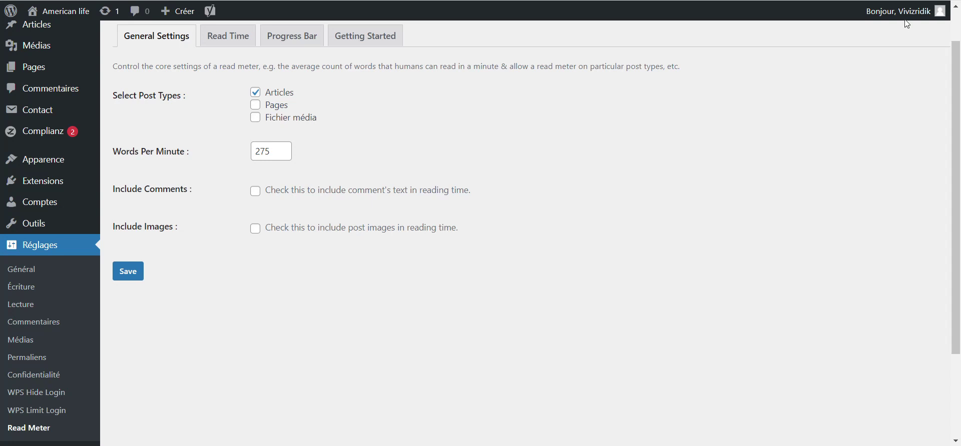
mouse_move(915, 20)
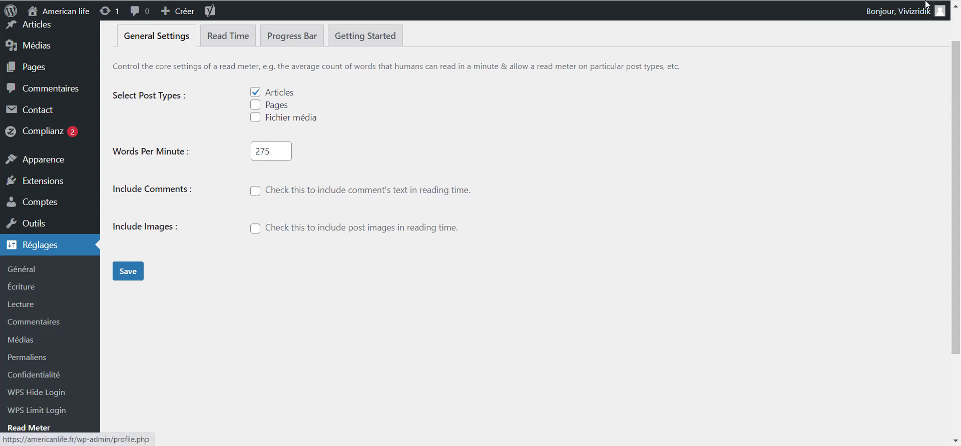